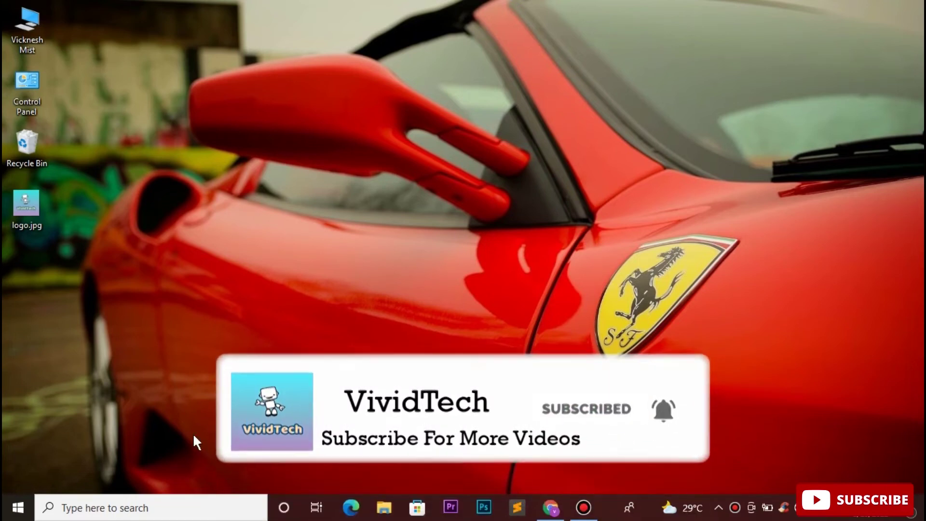
# Launch the On-Screen Keyboard from taskbar search, then open the Services console via search.
pyautogui.click(190, 507)
pyautogui.write('on')
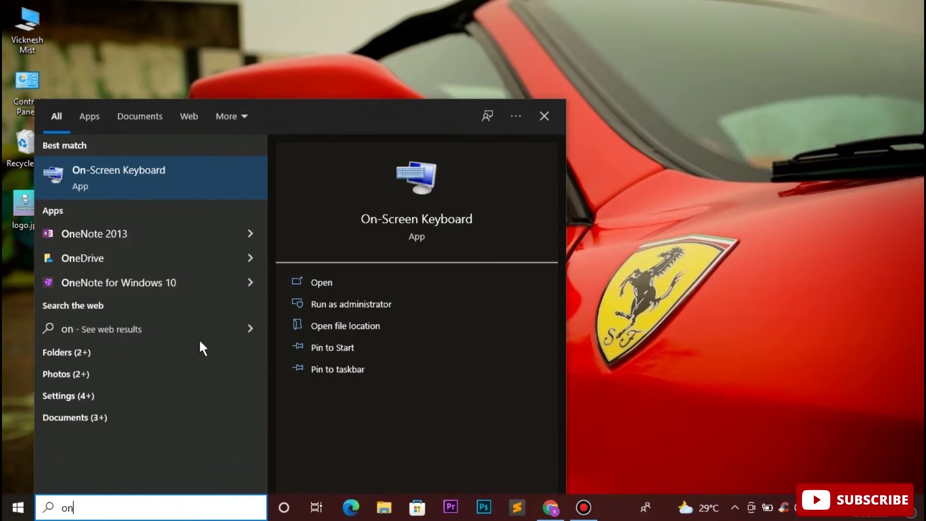
pyautogui.click(185, 184)
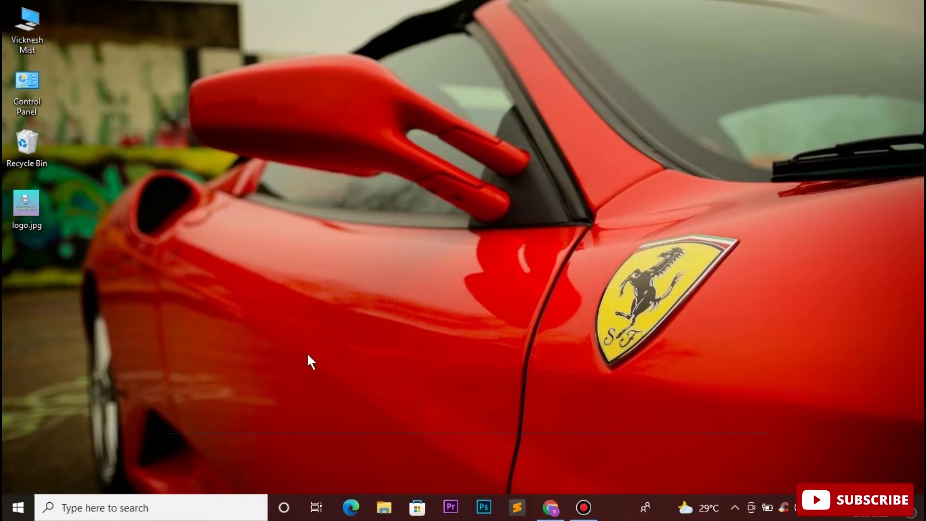
pyautogui.click(116, 518)
pyautogui.write('ser')
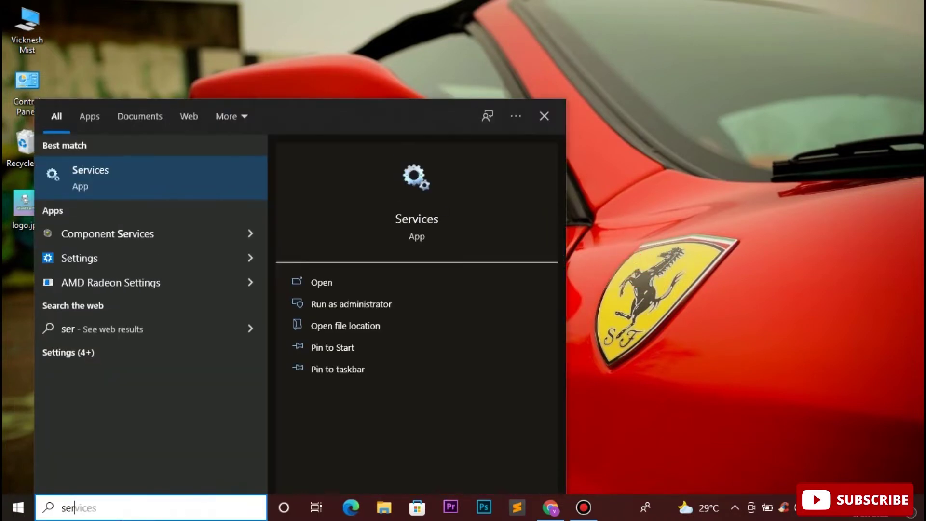
pyautogui.write('vi')
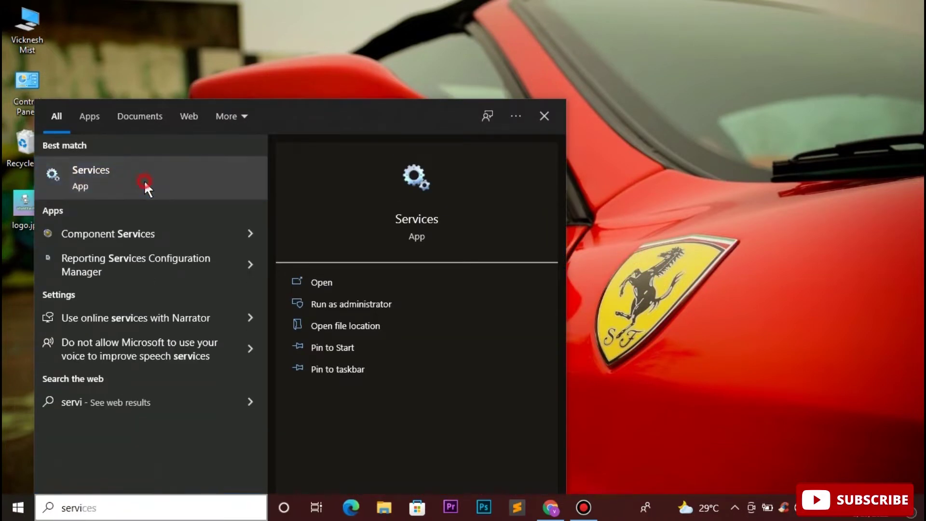
pyautogui.click(144, 180)
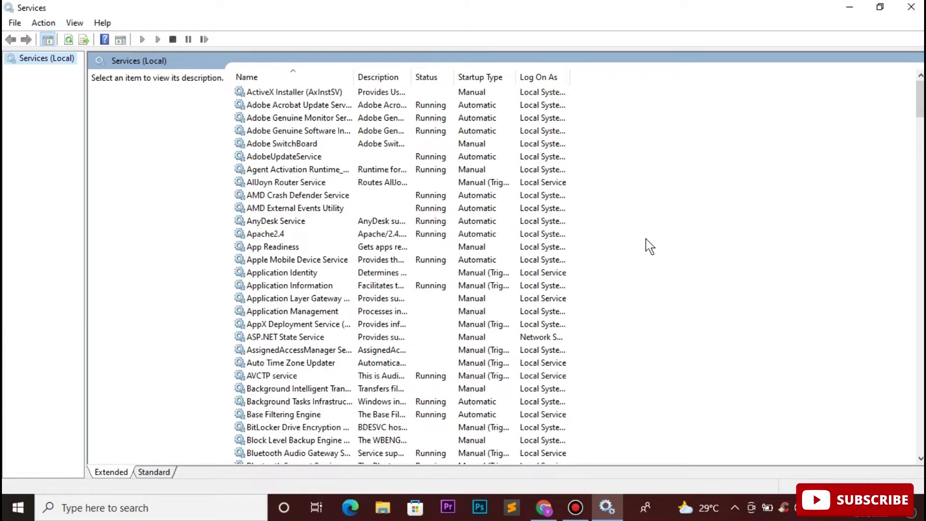
pyautogui.scroll(-7, 648, 246)
pyautogui.scroll(-15, 648, 246)
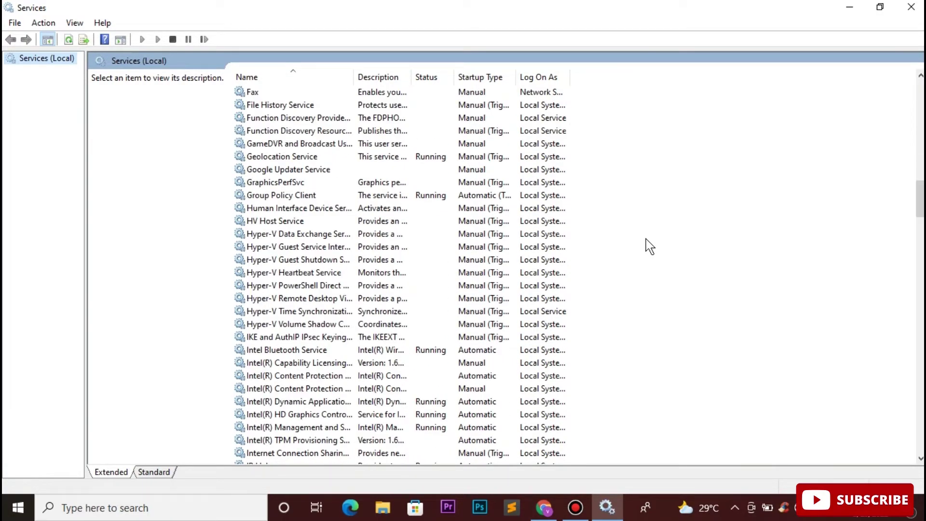
pyautogui.scroll(-12, 648, 247)
pyautogui.scroll(-12, 647, 246)
pyautogui.scroll(-12, 648, 246)
pyautogui.scroll(-12, 649, 246)
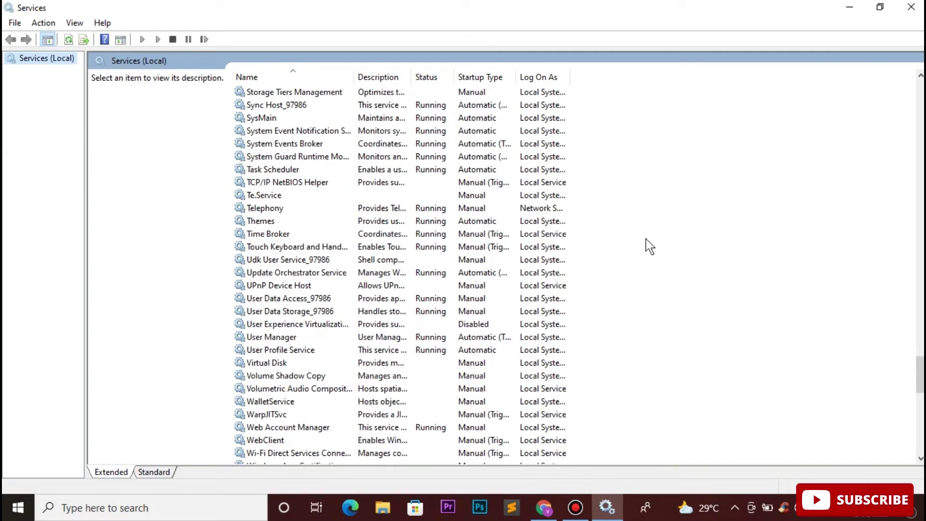
pyautogui.scroll(-3, 648, 246)
pyautogui.scroll(12, 649, 246)
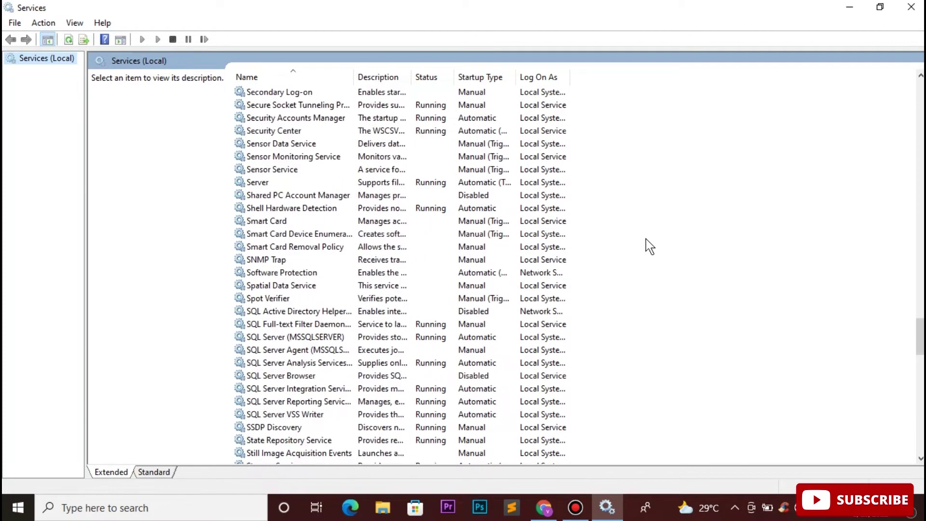
# Select the Touch Keyboard and Handwriting Panel Service row and bring up its context menu.
pyautogui.rightClick(648, 246)
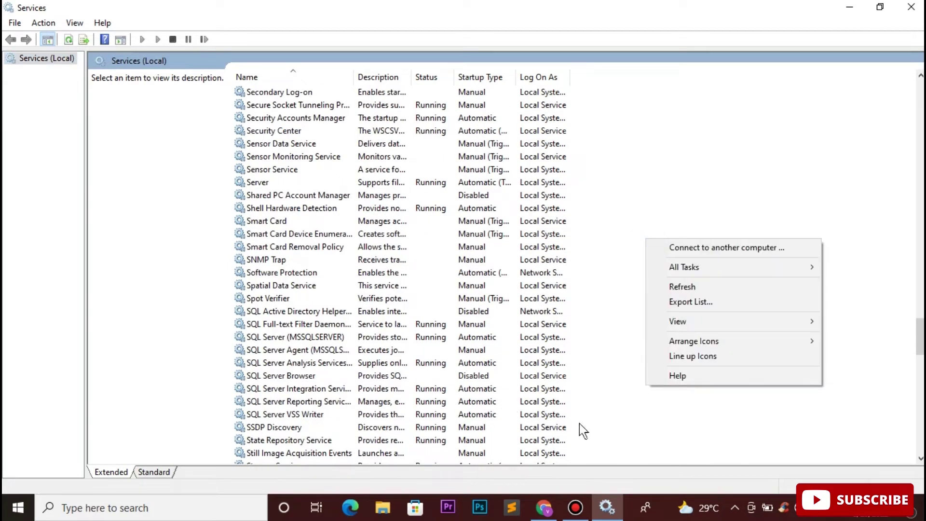
pyautogui.click(599, 418)
pyautogui.scroll(-3, 599, 418)
pyautogui.scroll(-6, 599, 417)
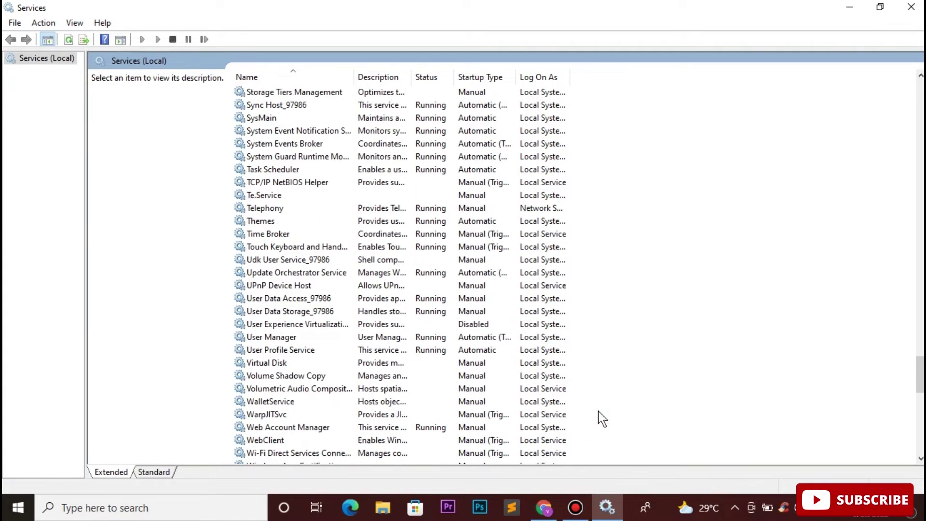
pyautogui.click(295, 249)
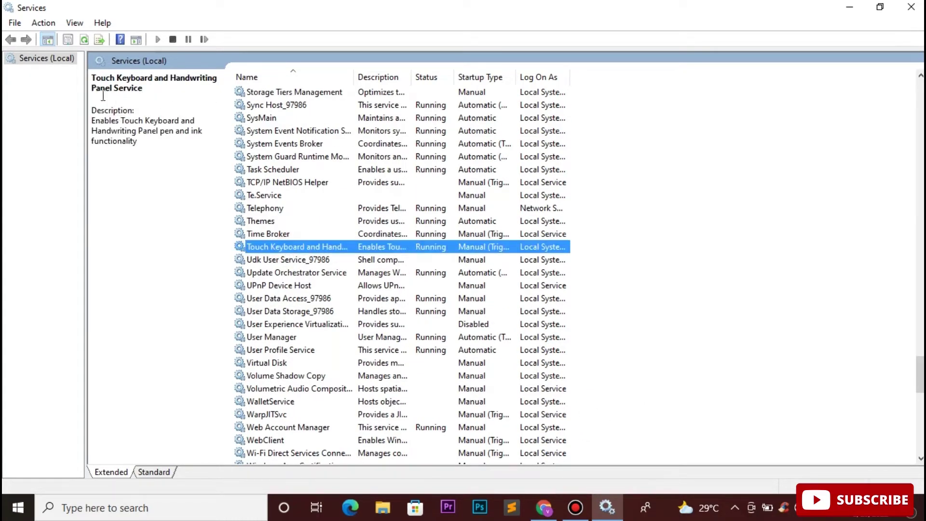
pyautogui.rightClick(420, 249)
# Change the Touch Keyboard and Handwriting Panel Service startup type from Manual to Automatic.
pyautogui.click(458, 378)
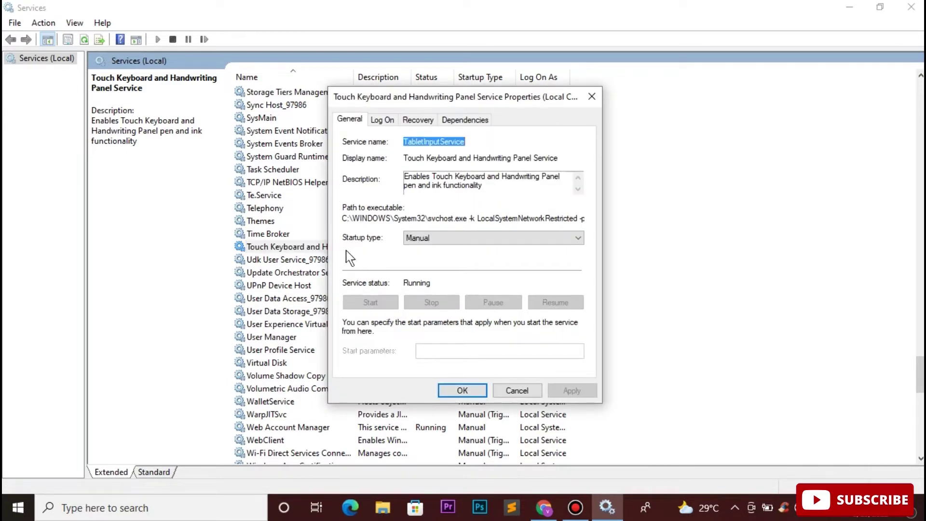
pyautogui.click(466, 240)
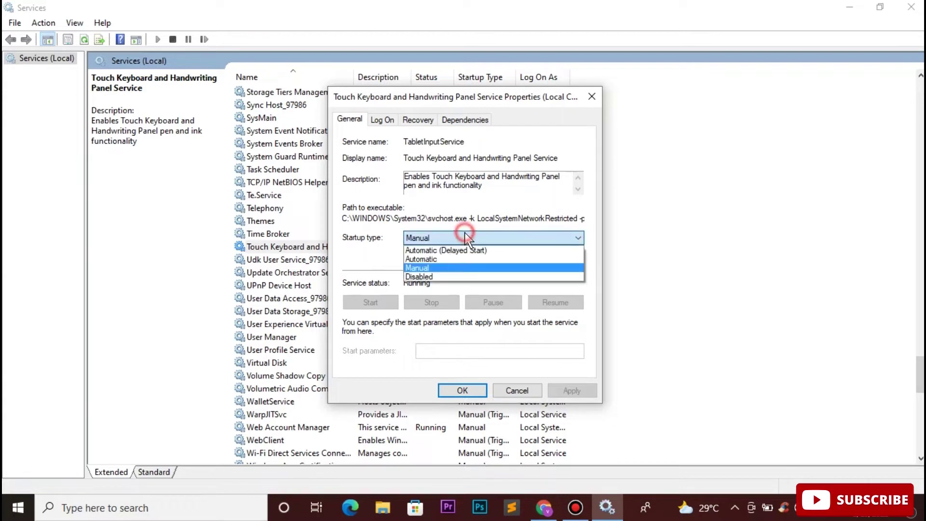
pyautogui.click(440, 259)
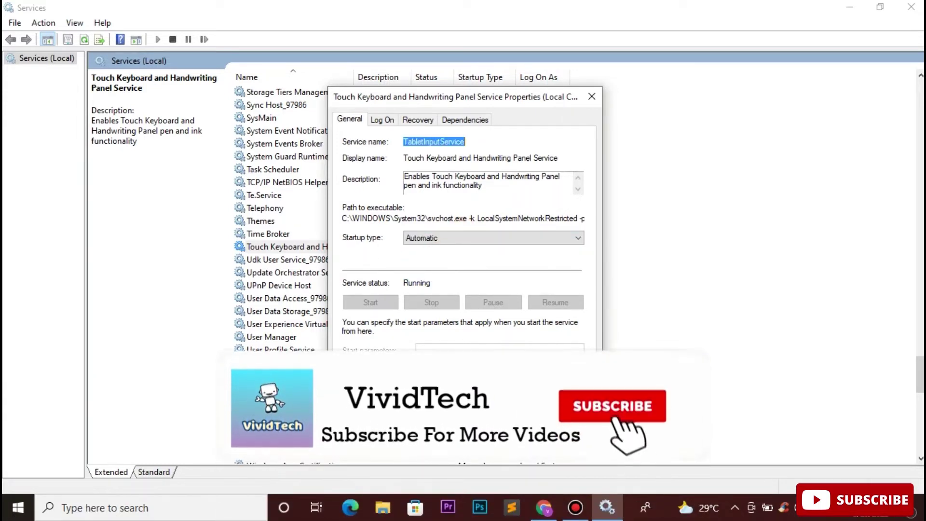
pyautogui.click(455, 376)
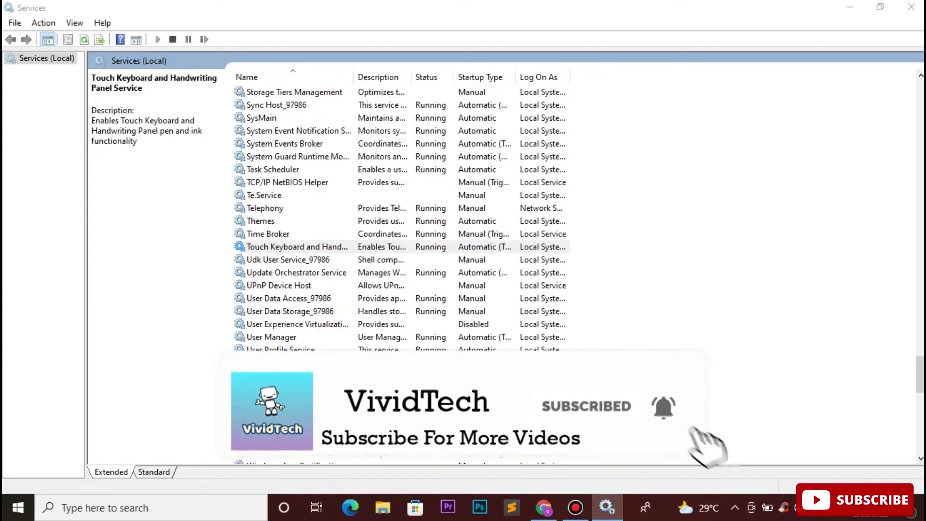
pyautogui.click(152, 507)
pyautogui.write('on')
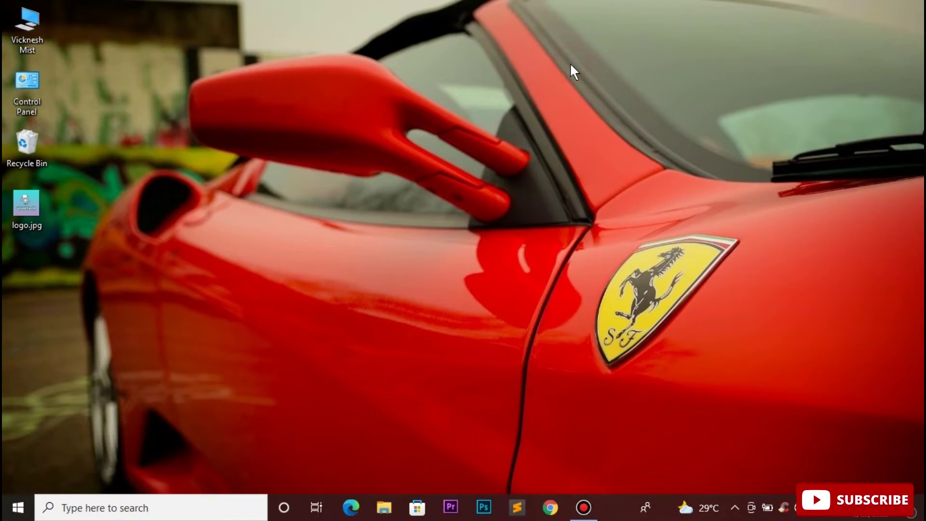
# Open the Windows Start menu.
pyautogui.click(17, 508)
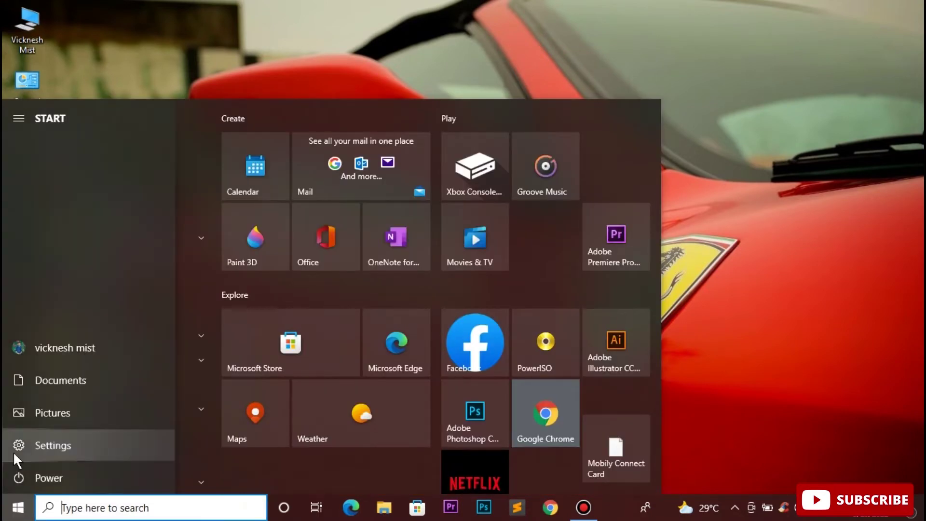
# Go to Settings > System > Tablet > Change additional tablet settings.
pyautogui.click(13, 452)
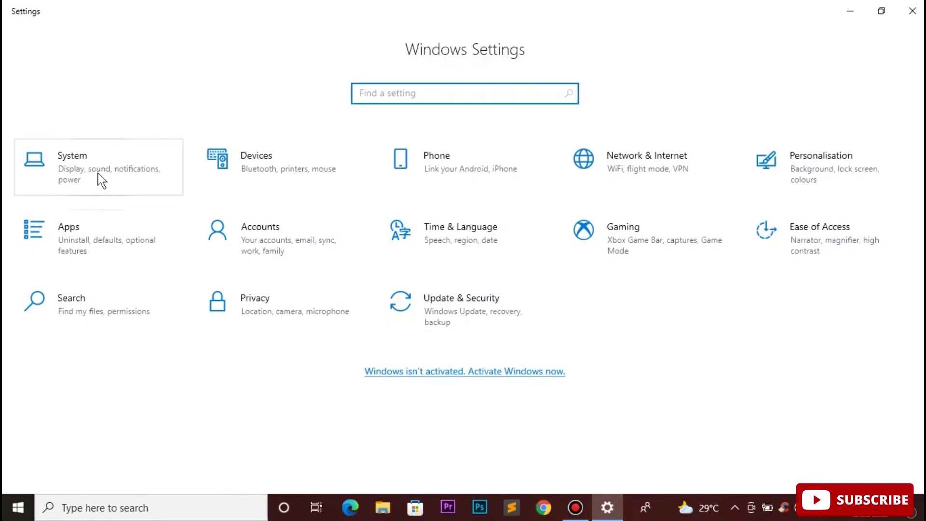
pyautogui.click(96, 171)
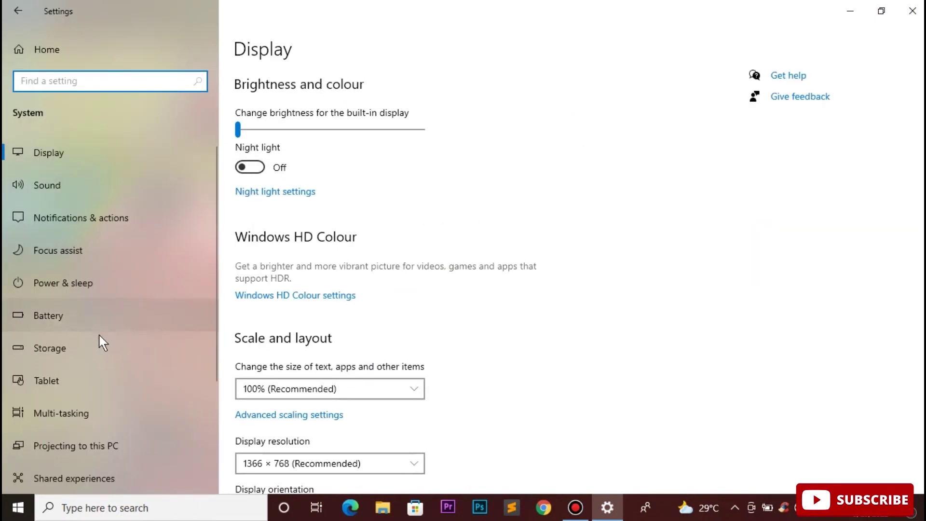
pyautogui.click(55, 378)
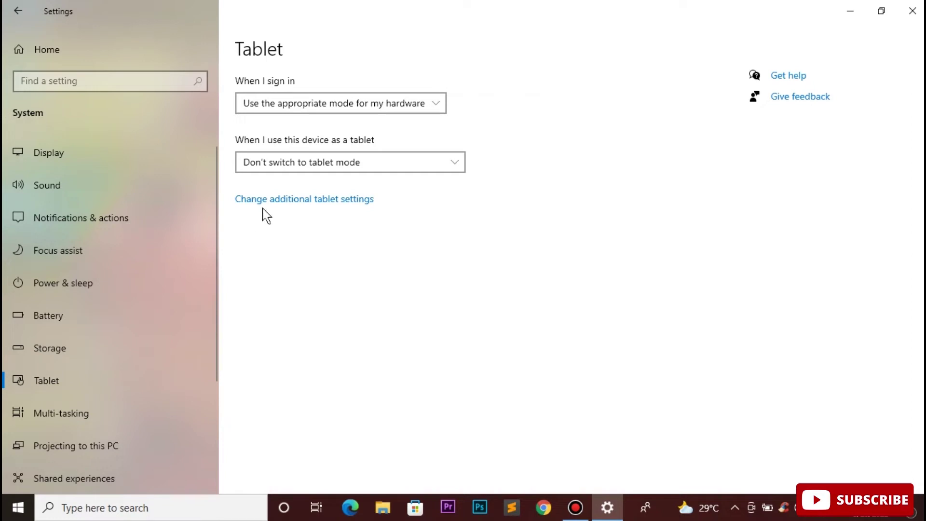
pyautogui.click(311, 200)
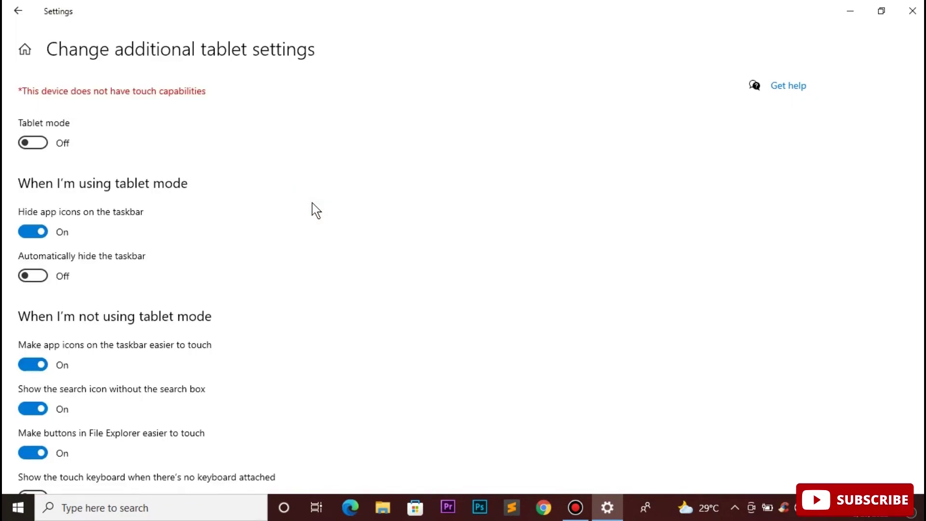
pyautogui.scroll(-1, 312, 203)
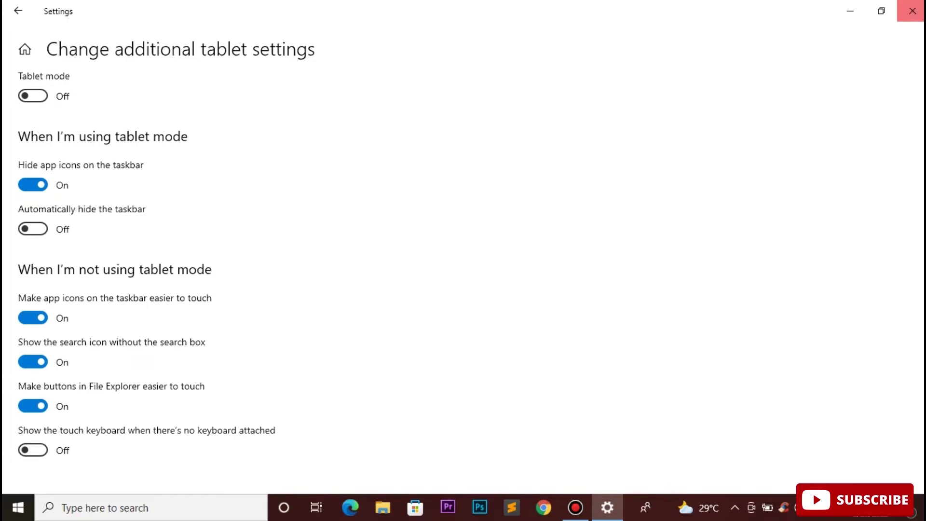
pyautogui.click(911, 11)
# Bring up Start's power options, then find and launch the On-Screen Keyboard through search.
pyautogui.click(17, 507)
pyautogui.moveTo(18, 478)
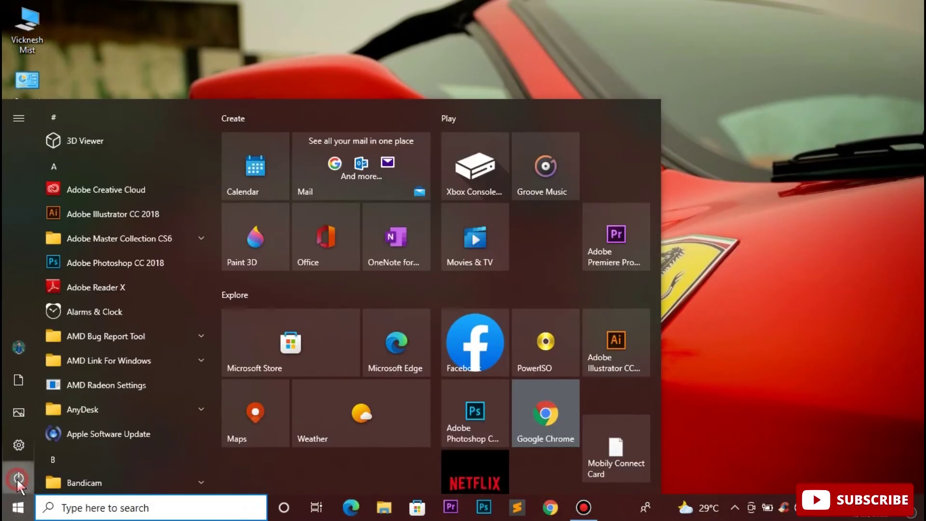
pyautogui.click(51, 477)
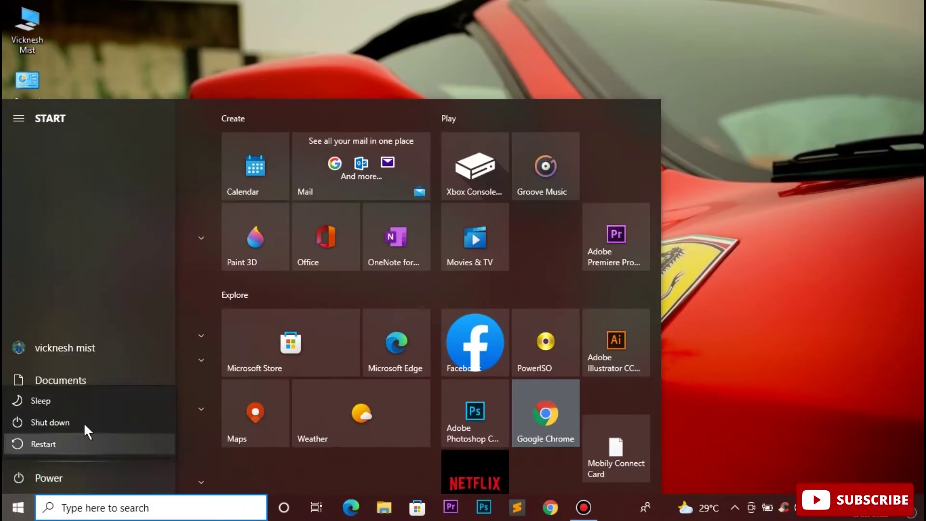
pyautogui.click(18, 508)
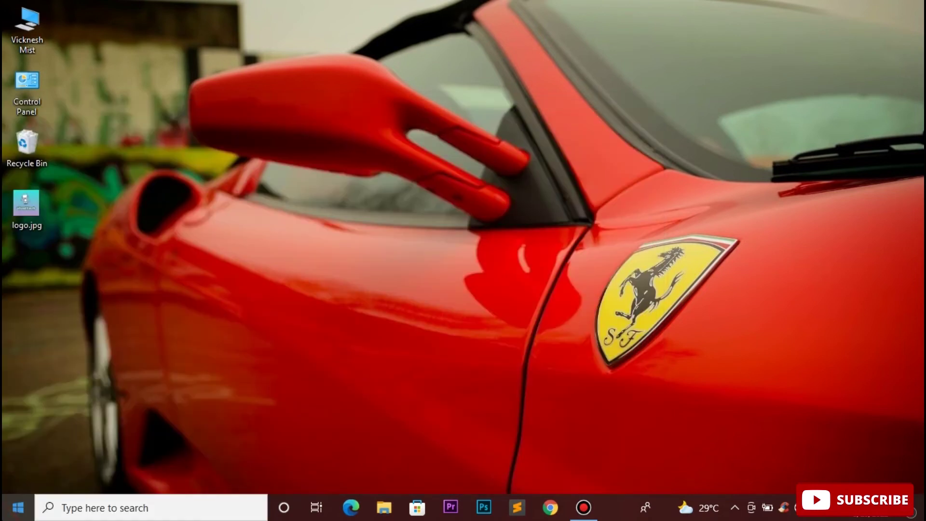
pyautogui.click(114, 510)
pyautogui.write('on')
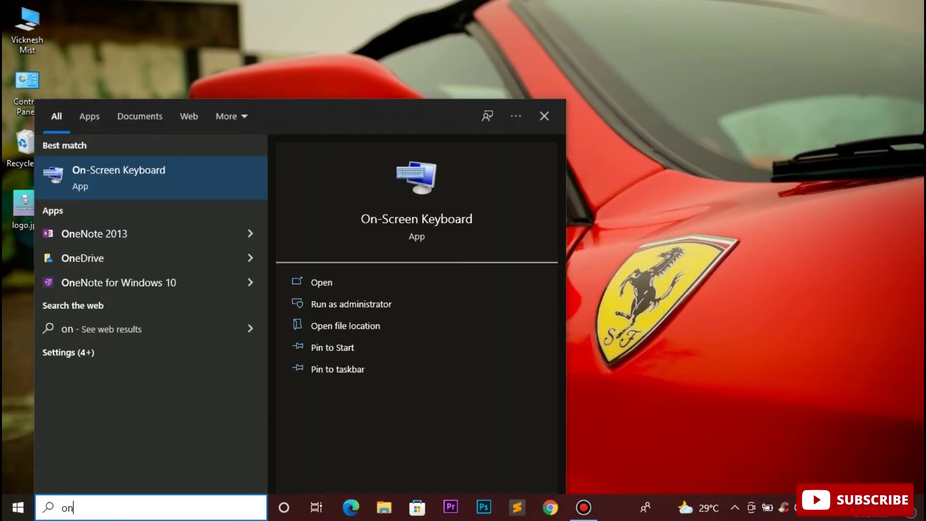
pyautogui.click(147, 185)
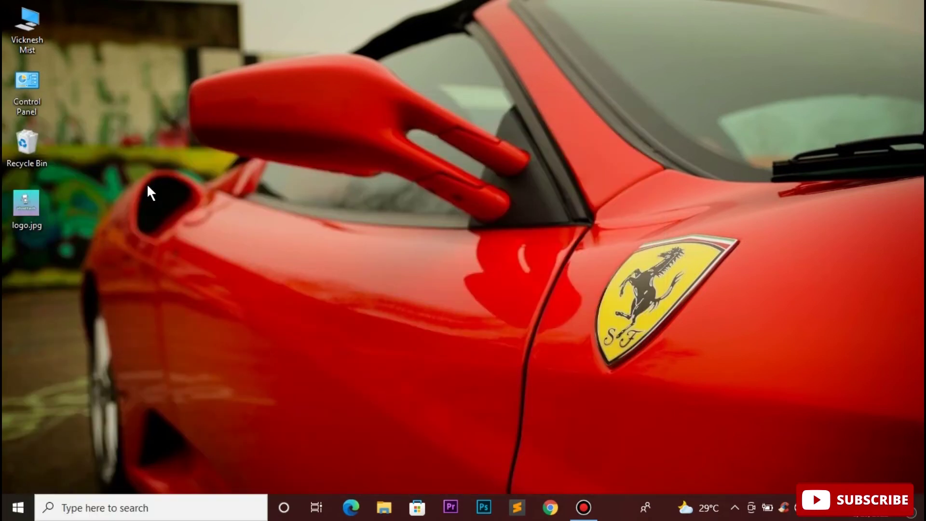